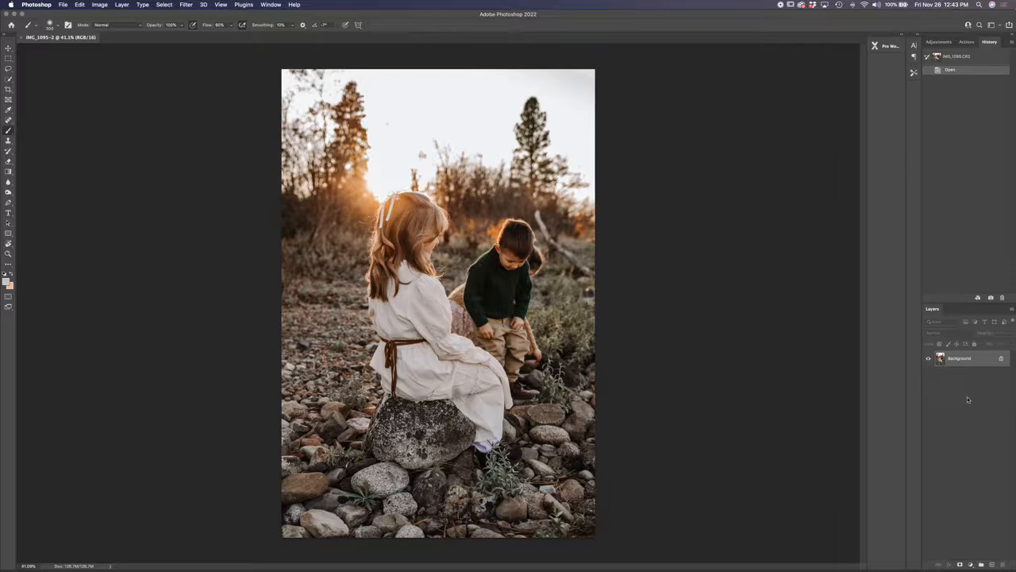
# Step: Duplicate the Background layer and apply the Imagenomic Portraiture 3 filter to the copy with the Medium smoothing preset
pyautogui.press('super+j')
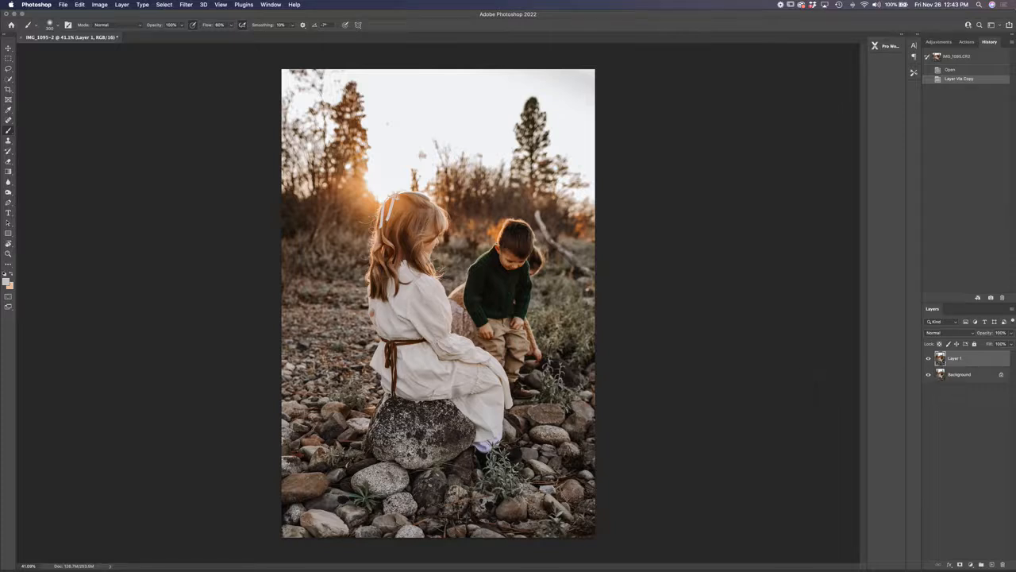
pyautogui.click(188, 7)
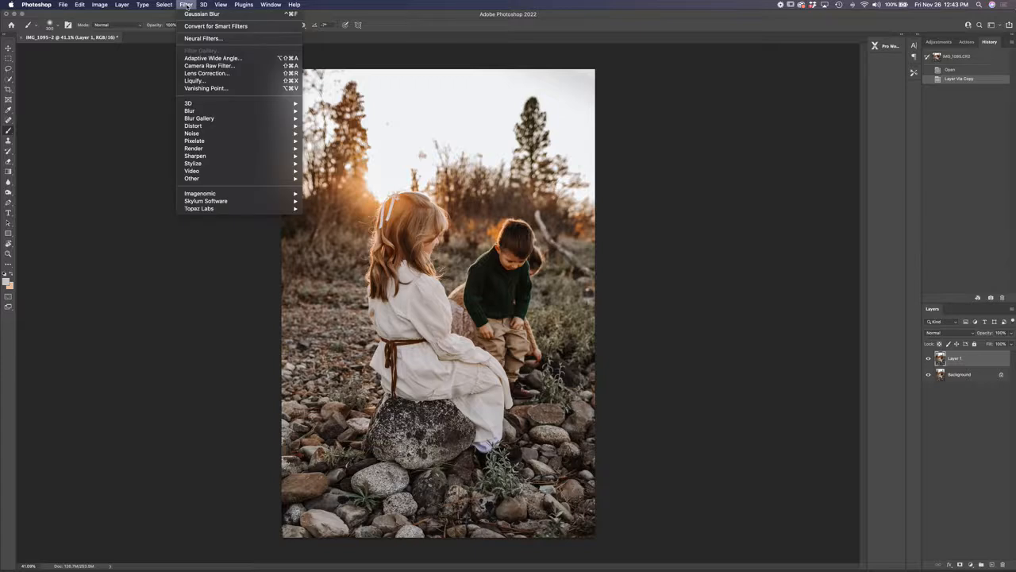
pyautogui.moveTo(220, 195)
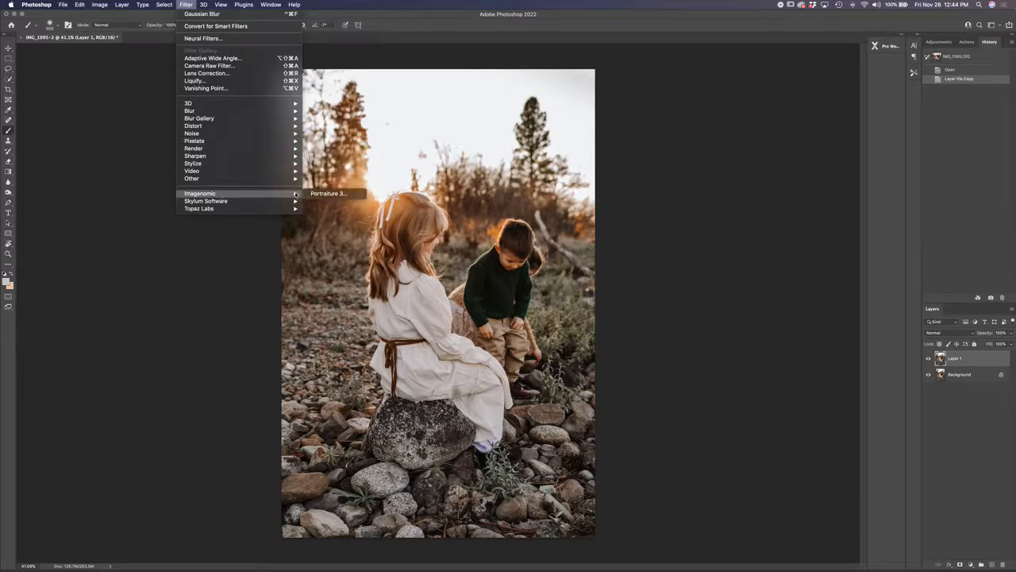
pyautogui.click(321, 194)
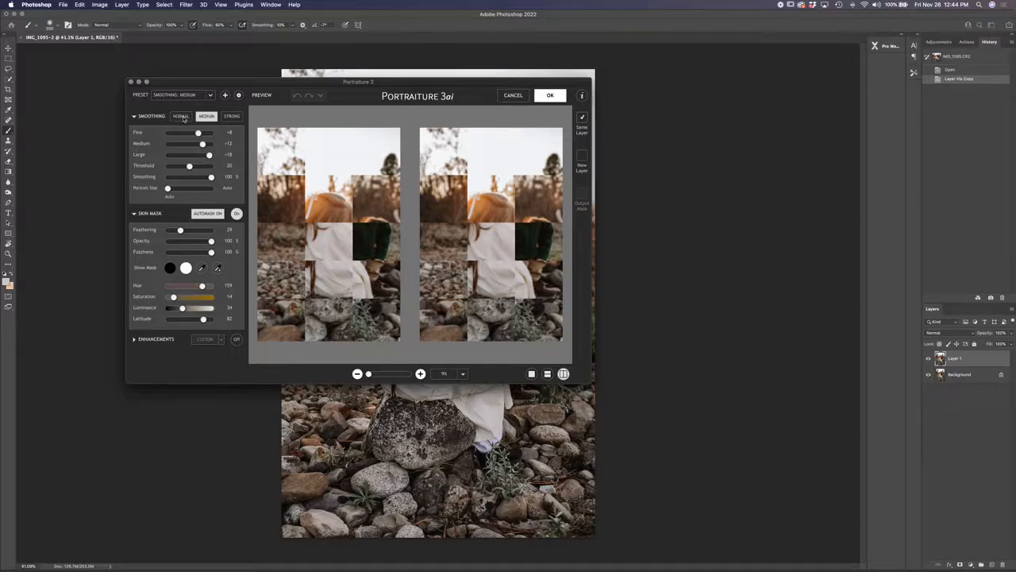
pyautogui.click(182, 118)
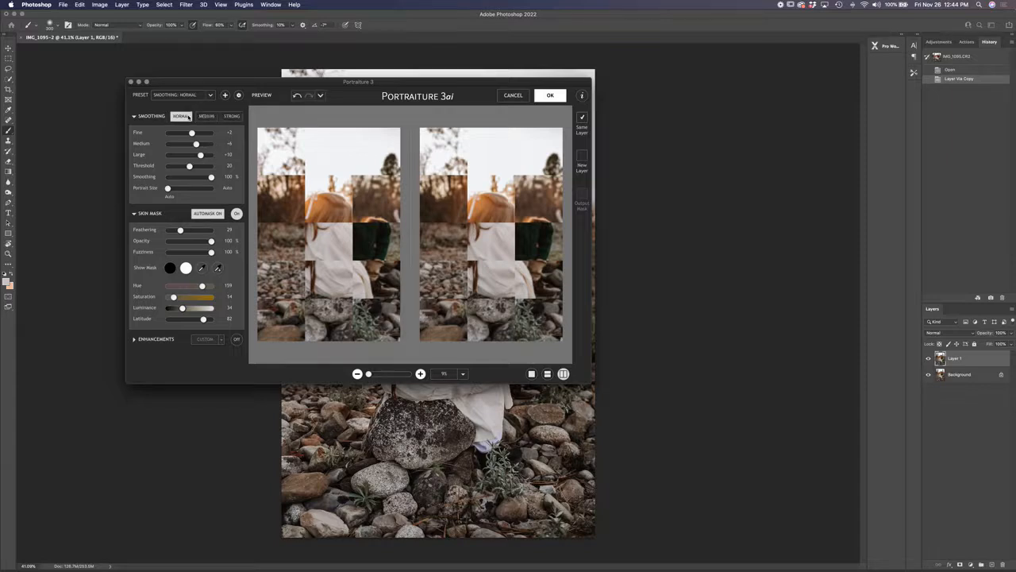
pyautogui.click(204, 118)
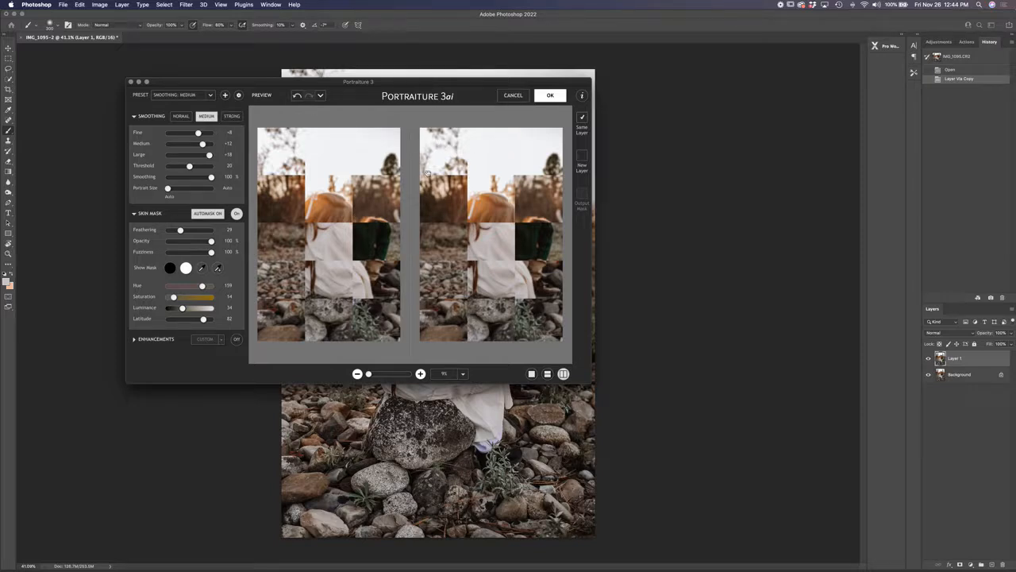
pyautogui.click(551, 96)
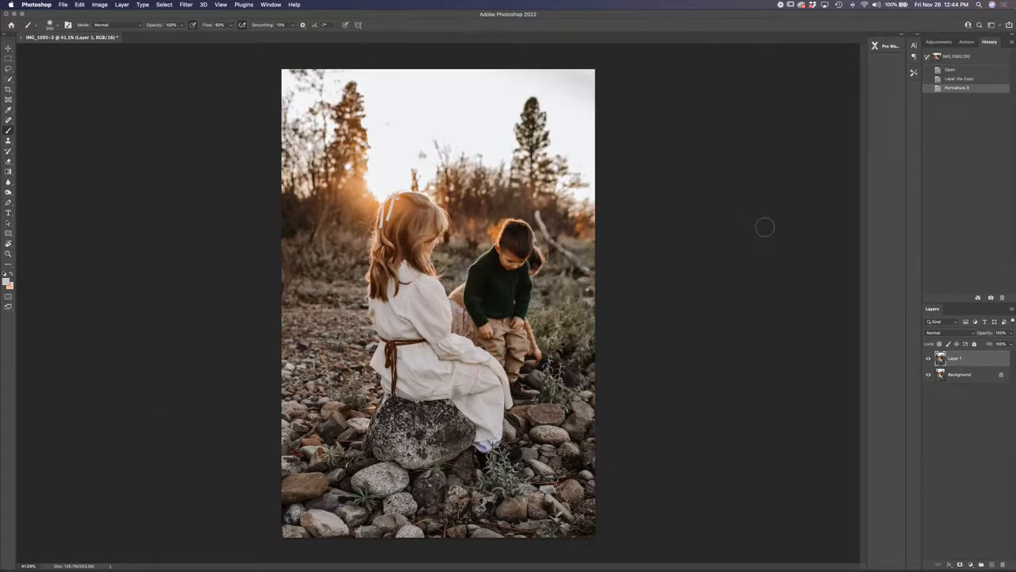
# Step: Compare the photo with and without the smoothed layer by toggling its visibility, looking closely at the children's skin
pyautogui.click(928, 359)
pyautogui.click(929, 359)
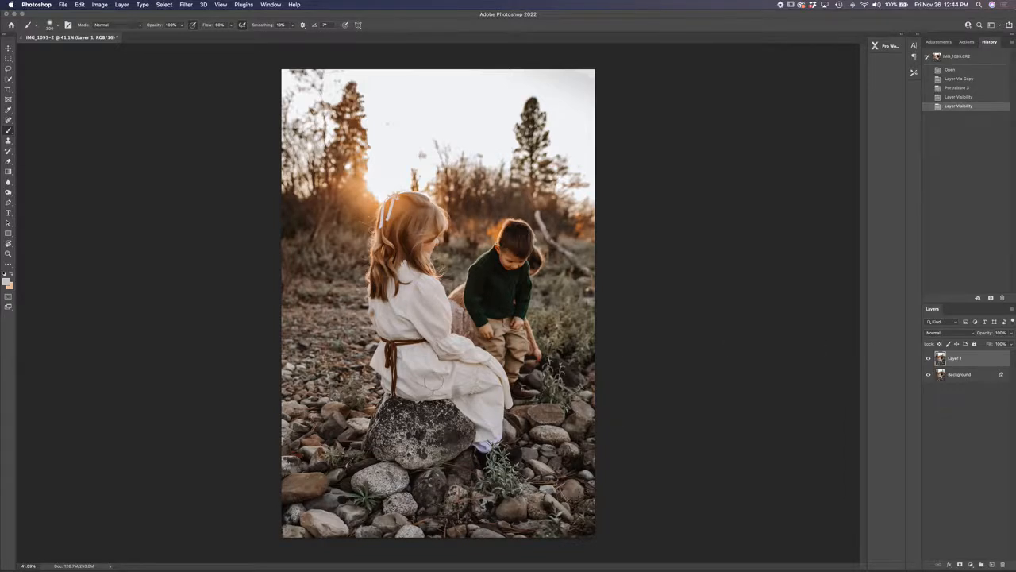
pyautogui.scroll(4, 430, 320)
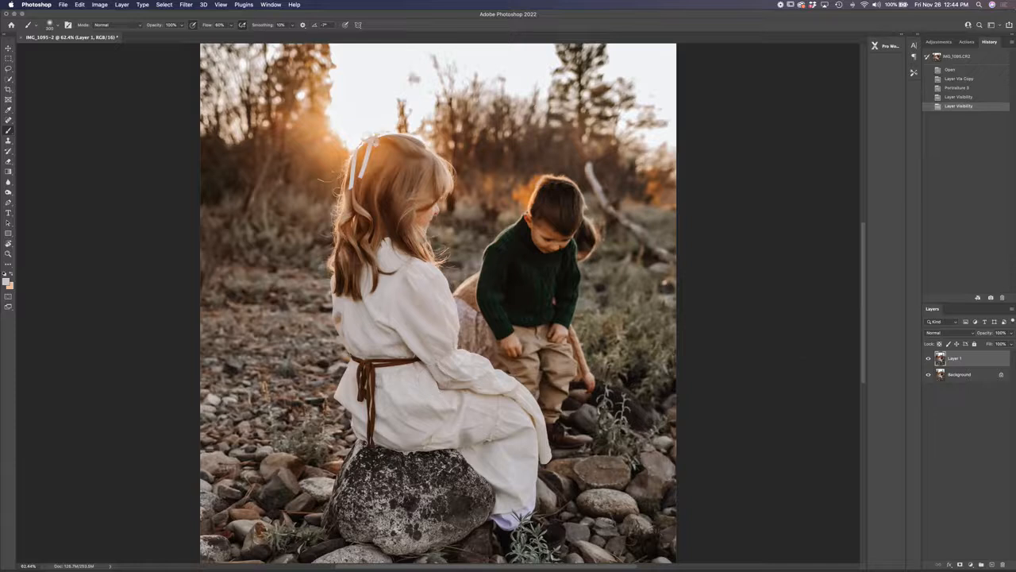
pyautogui.scroll(2, 440, 307)
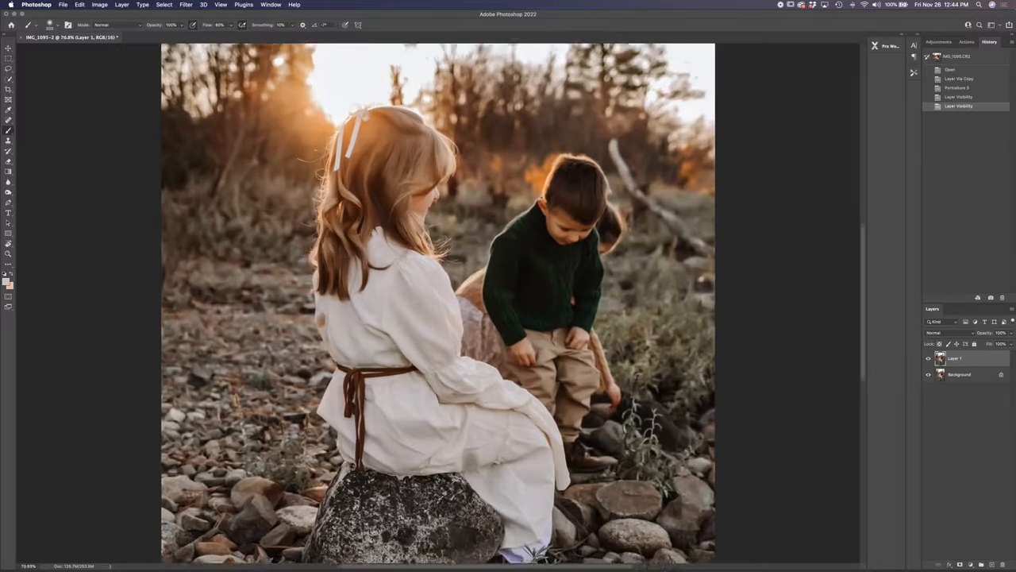
pyautogui.click(928, 359)
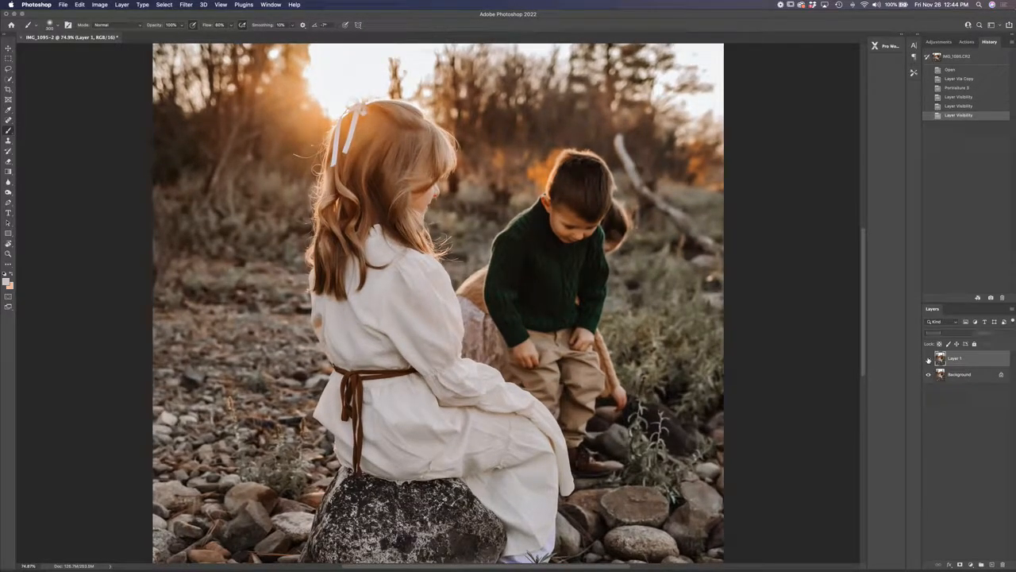
pyautogui.click(928, 360)
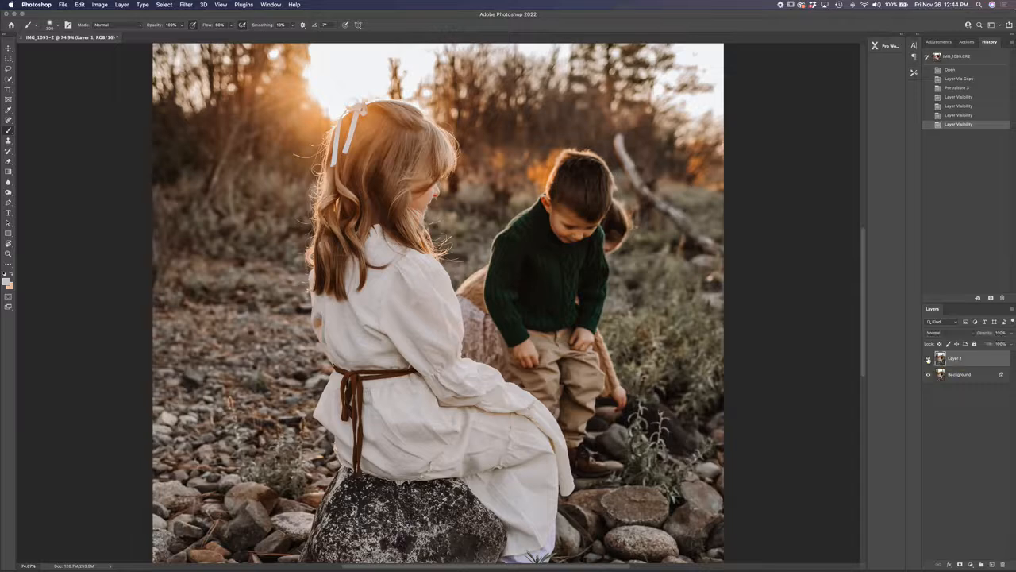
pyautogui.click(928, 360)
pyautogui.click(928, 359)
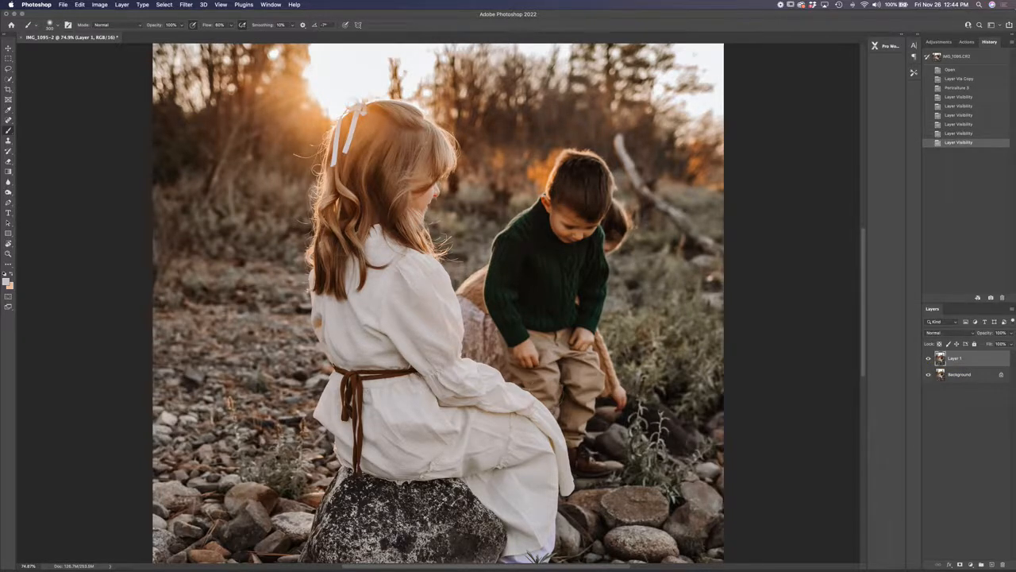
pyautogui.click(928, 359)
pyautogui.click(928, 359)
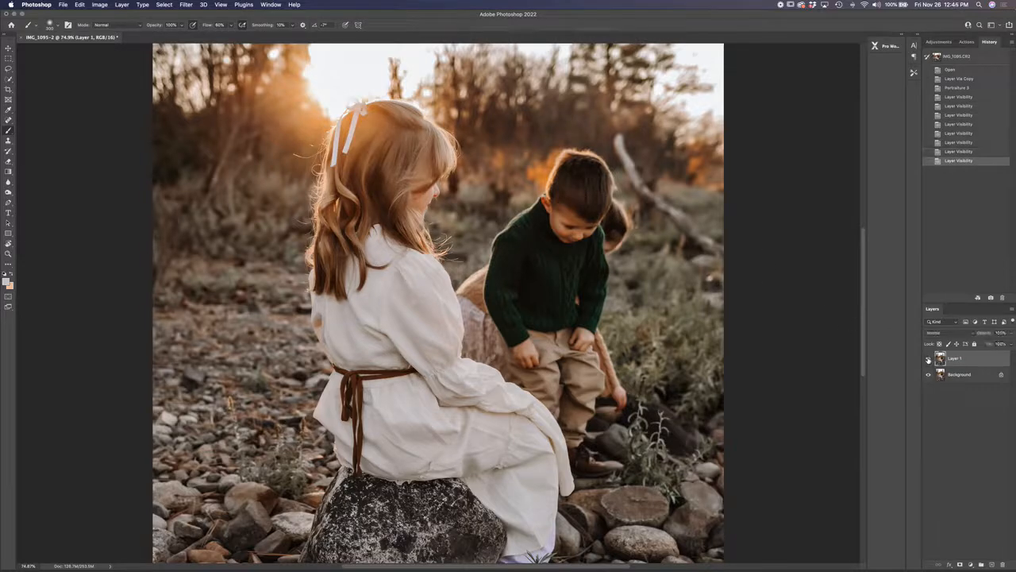
# Step: Add a white layer mask to the smoothed layer and make the mask active for painting
pyautogui.click(959, 565)
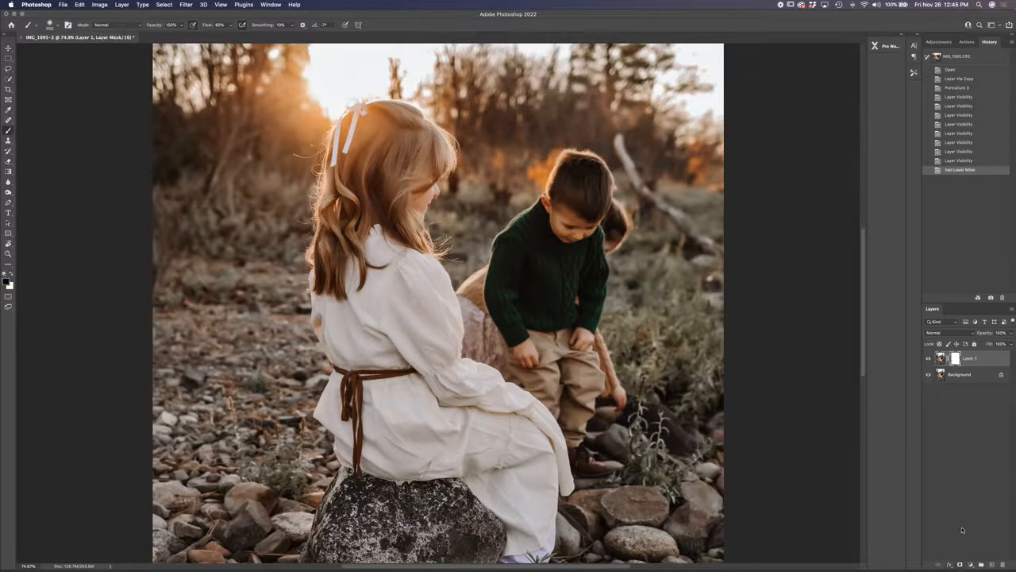
pyautogui.click(956, 359)
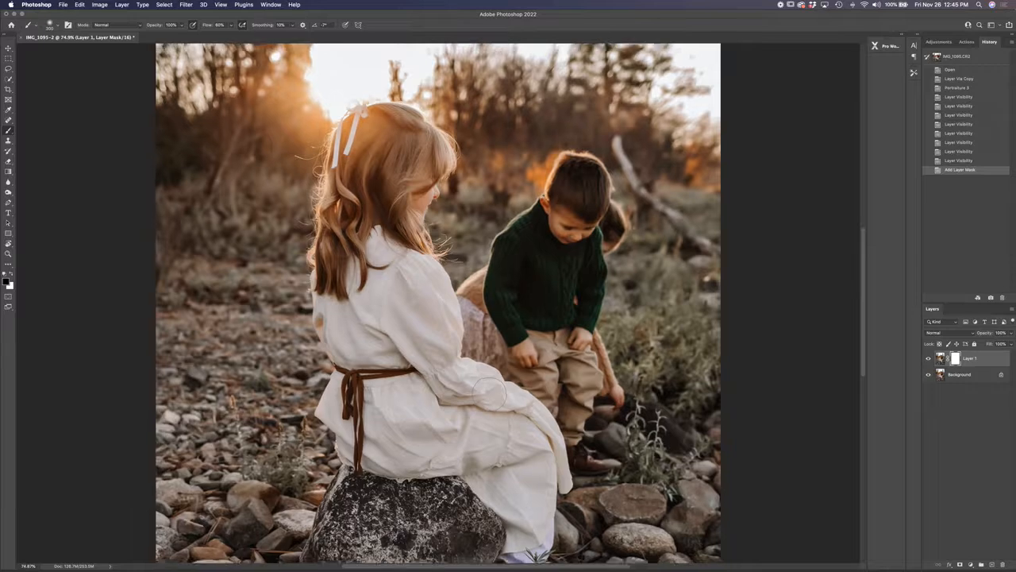
# Step: Try hiding the smoothing by painting black on the layer mask over the girl's dress, and undo the brush stroke
pyautogui.scroll(-5, 490, 392)
pyautogui.scroll(-1, 490, 392)
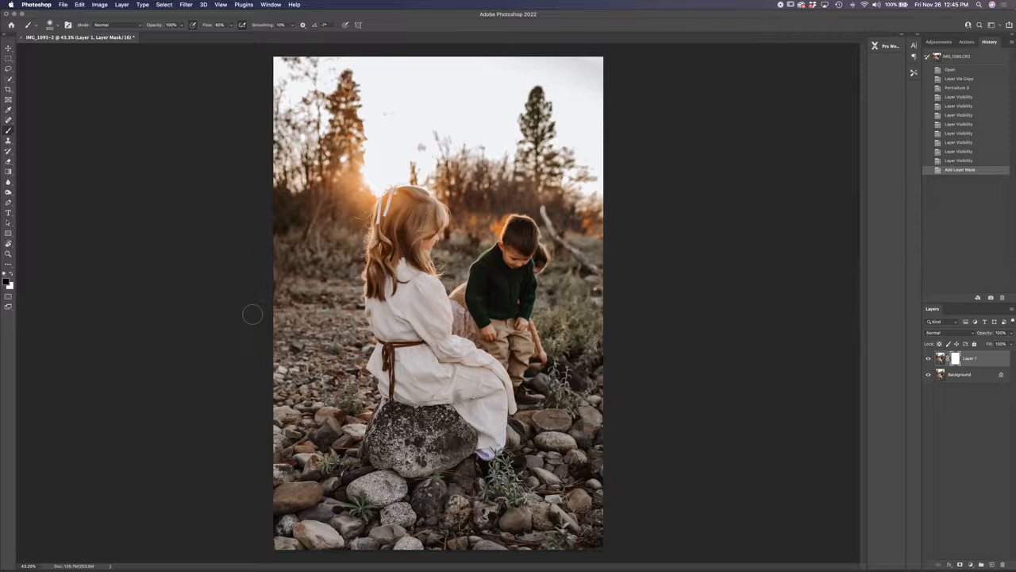
pyautogui.press('x')
pyautogui.press('x')
pyautogui.click(408, 308)
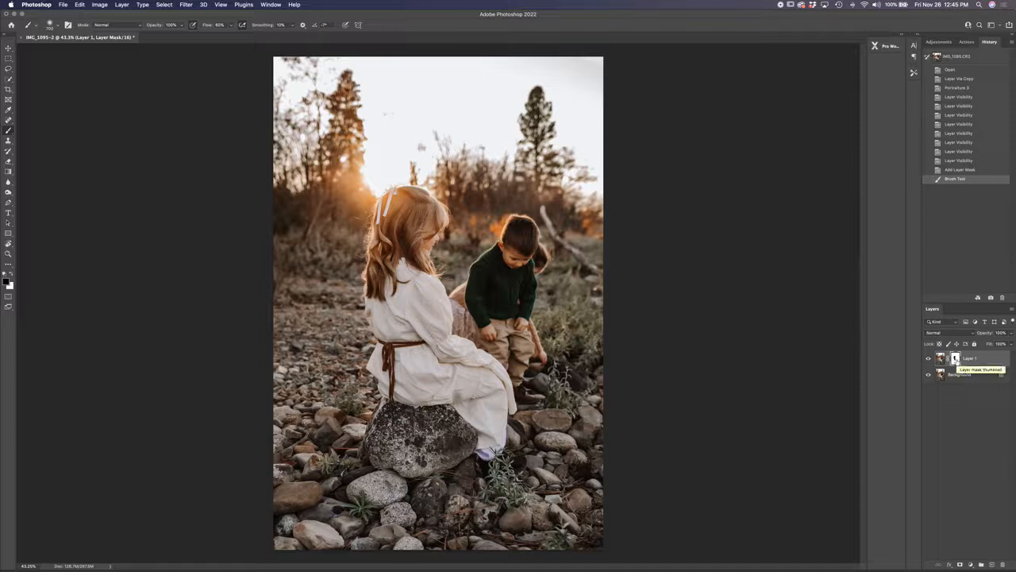
pyautogui.press('super+z')
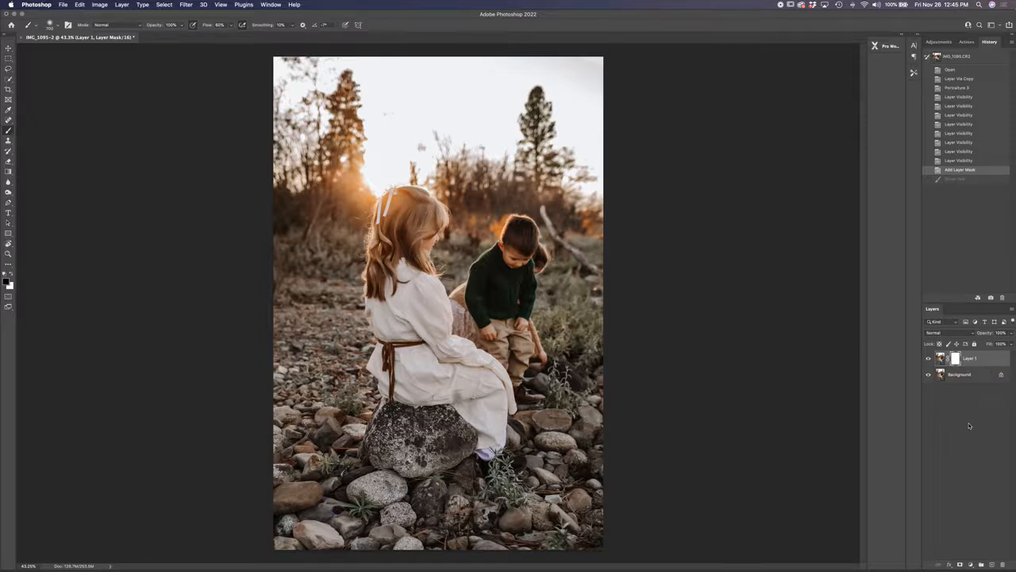
# Step: Invert the layer mask to black and paint white over the girl's dress to reveal the smoothing there
pyautogui.press('super+i')
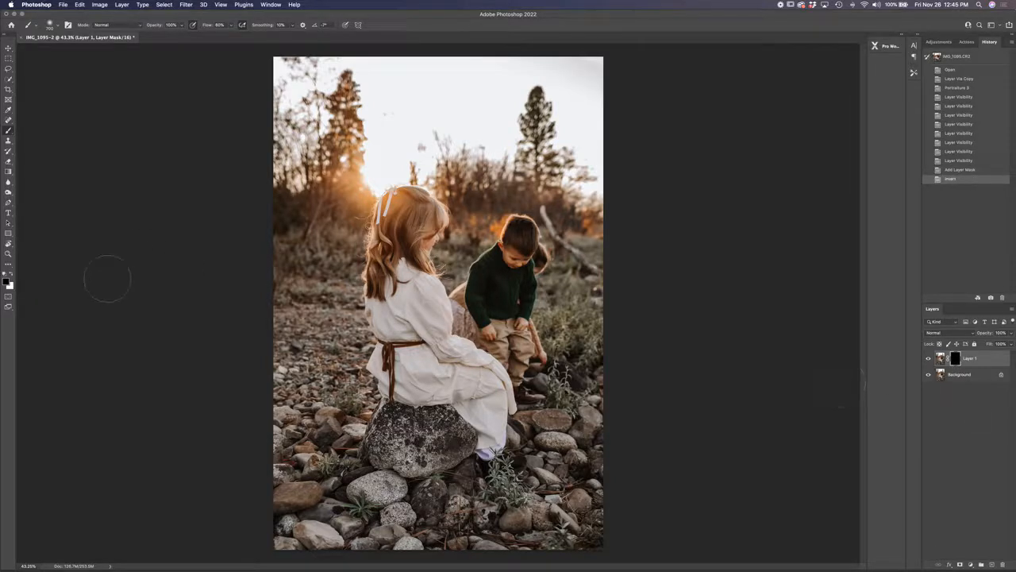
pyautogui.press('x')
pyautogui.moveTo(405, 304); pyautogui.dragTo(406, 309)
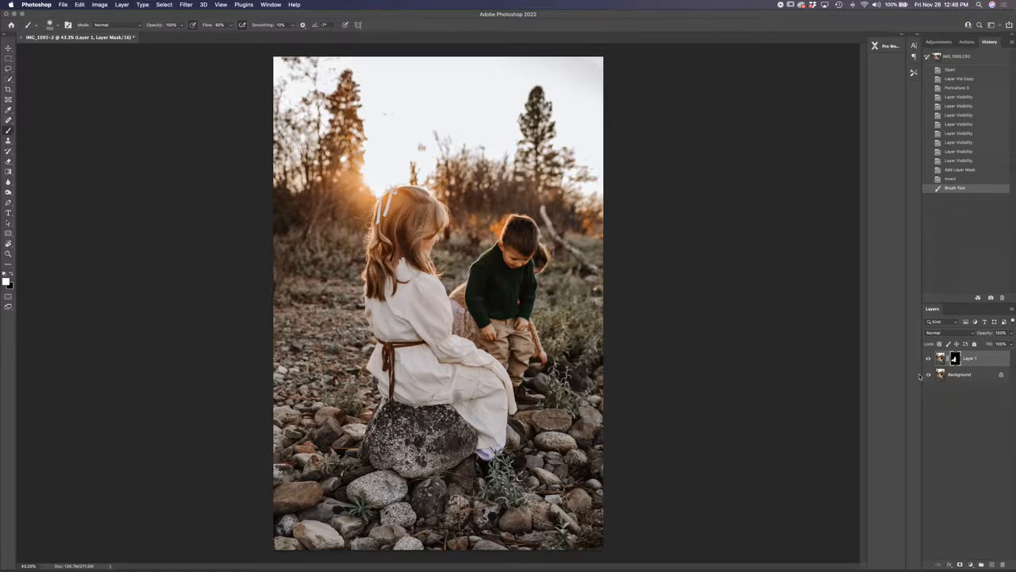
# Step: Delete the smoothed layer together with its mask
pyautogui.moveTo(982, 360); pyautogui.dragTo(1004, 564)
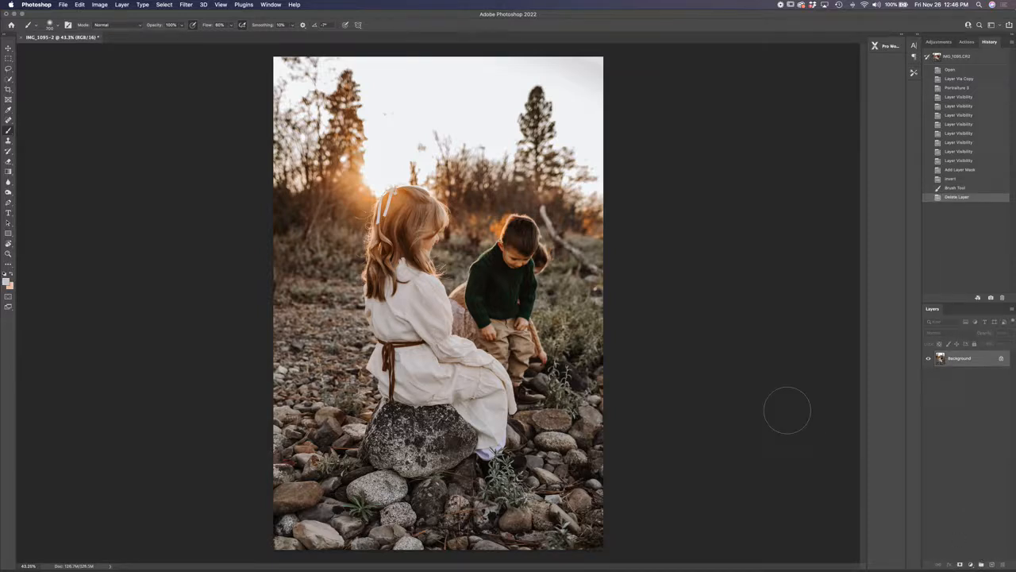
# Step: Create a new action named "Portraiture test" in the Default Actions set and start recording it
pyautogui.click(969, 43)
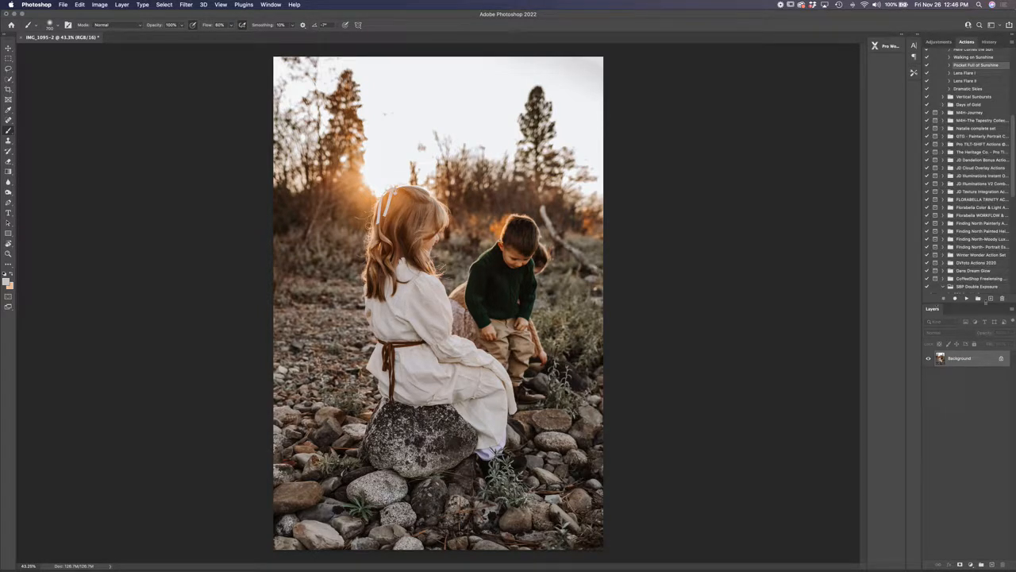
pyautogui.click(990, 299)
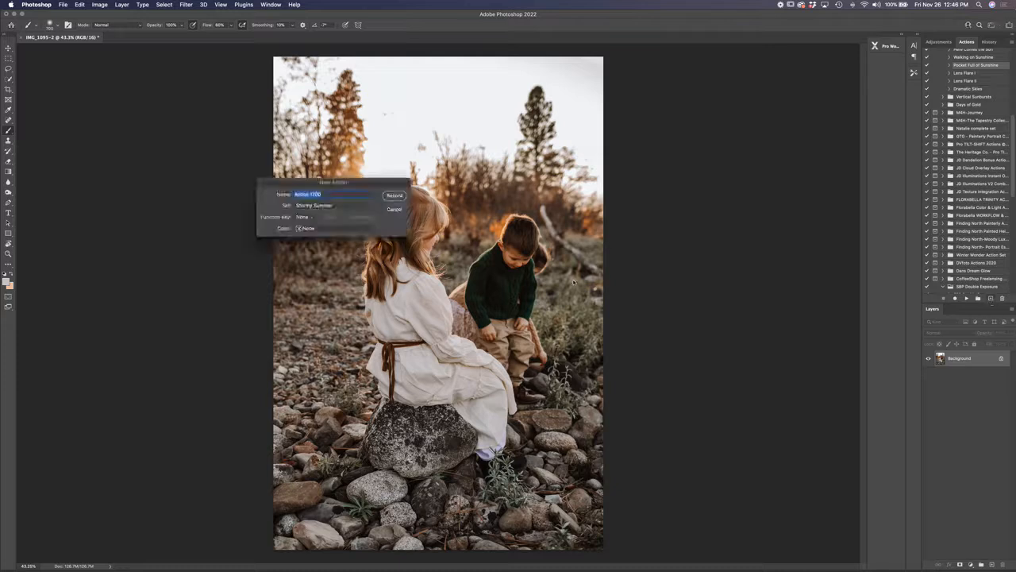
pyautogui.write('Fortraiture test')
pyautogui.click(337, 205)
pyautogui.click(332, 157)
pyautogui.click(394, 195)
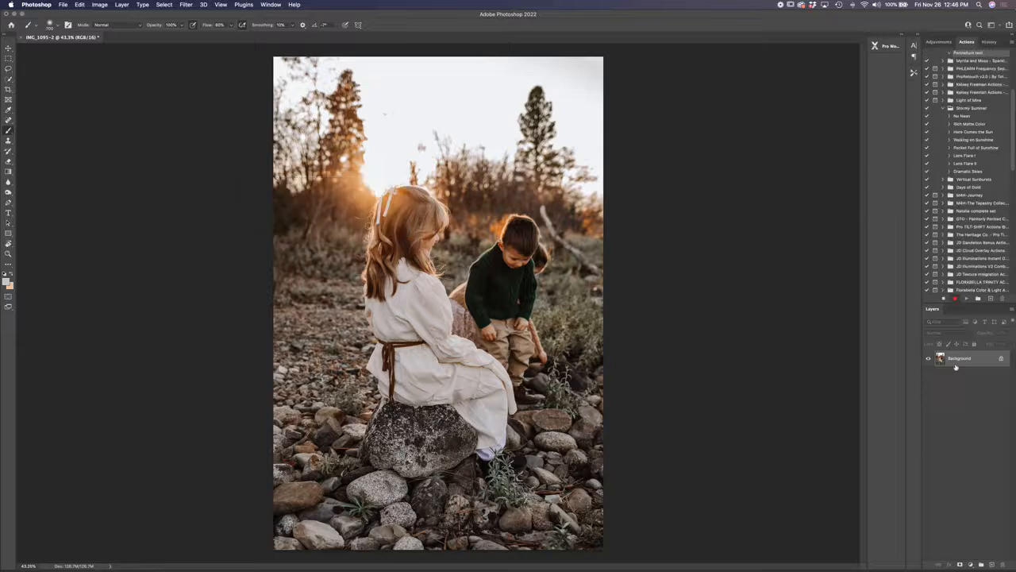
# Step: Record duplicating the Background layer and applying the Portraiture 3 filter with Medium smoothing to the copy
pyautogui.press('super+j')
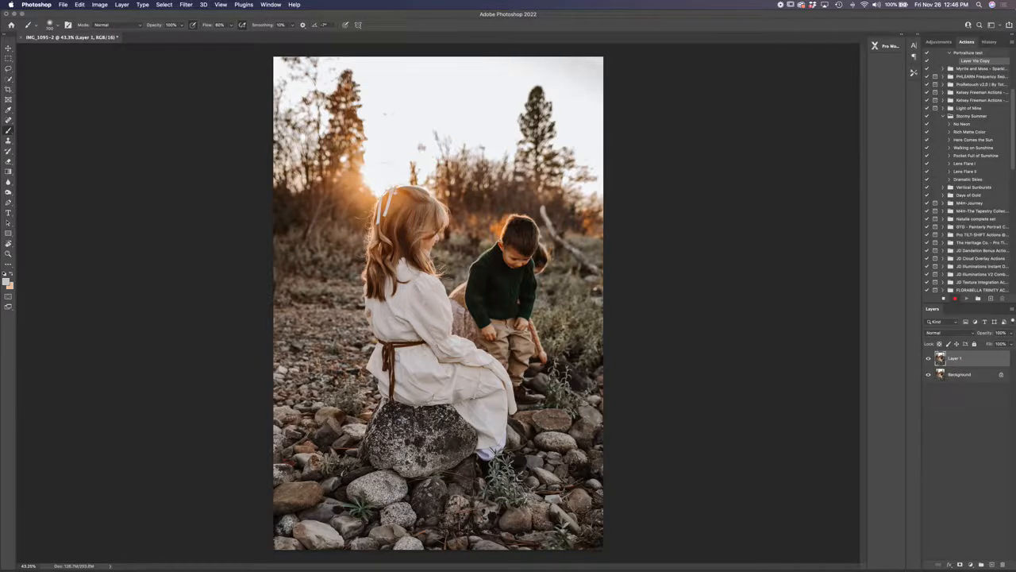
pyautogui.click(187, 5)
pyautogui.moveTo(306, 192)
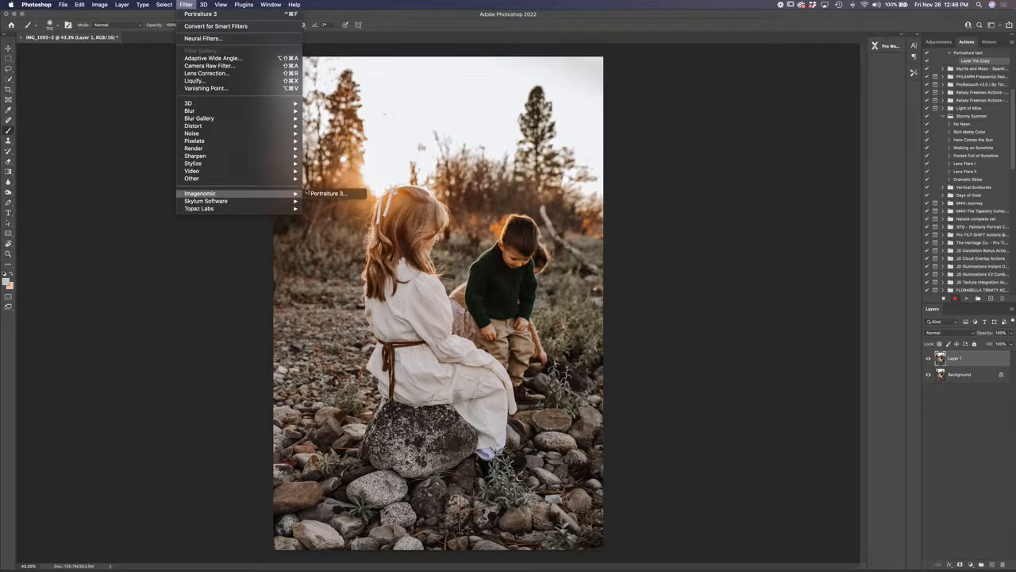
pyautogui.click(327, 193)
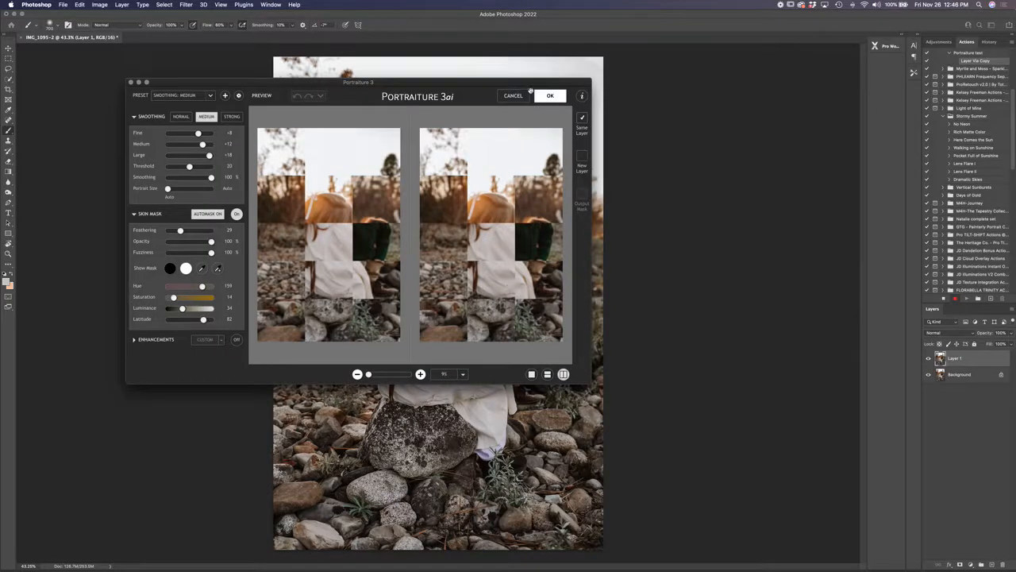
pyautogui.click(551, 96)
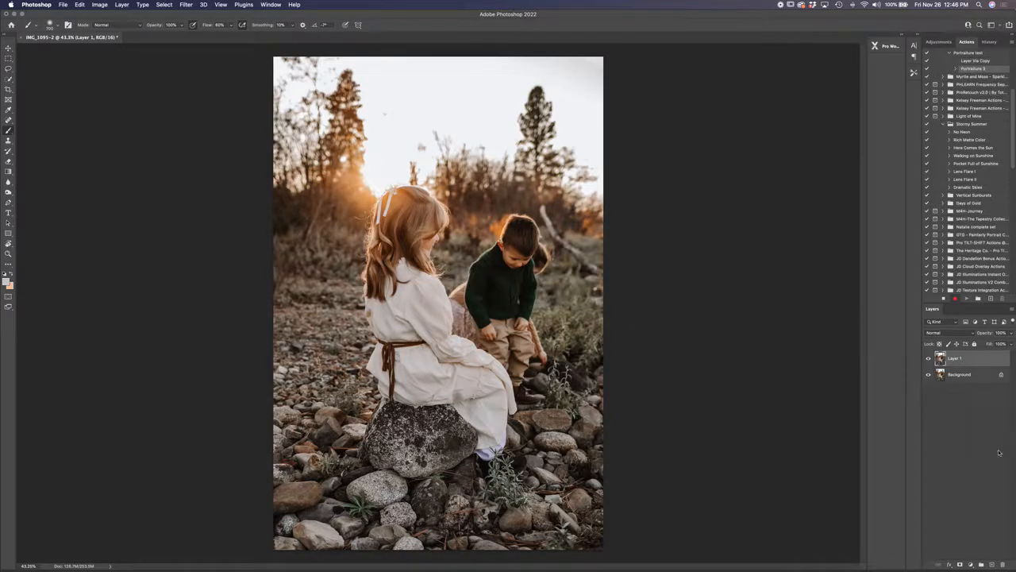
# Step: Record adding a white layer mask to the smoothed layer, and stop recording the action
pyautogui.click(960, 564)
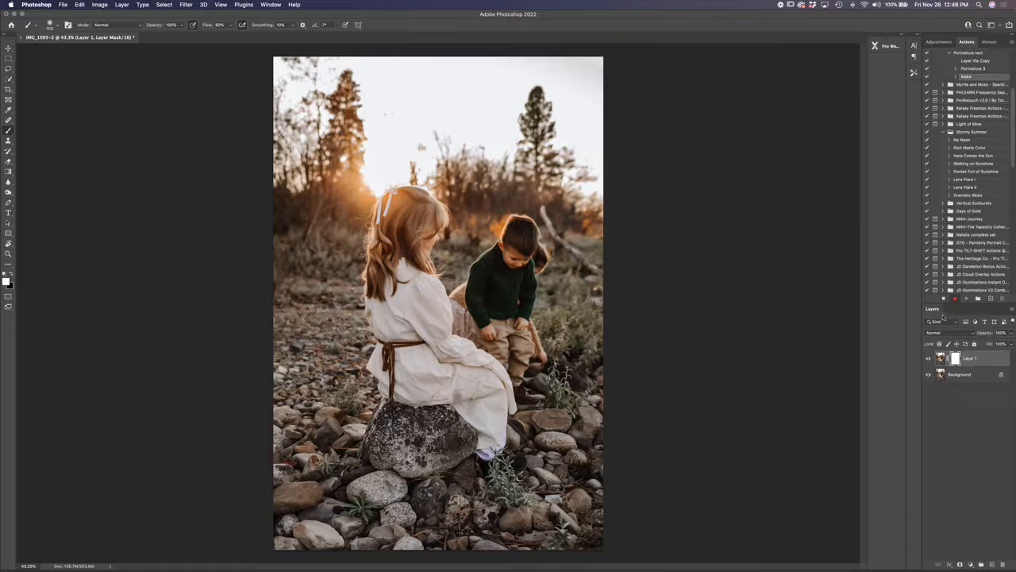
pyautogui.click(943, 298)
# Step: Delete the masked smoothing layer and run the "Portraiture test" action on the Background layer
pyautogui.click(1003, 564)
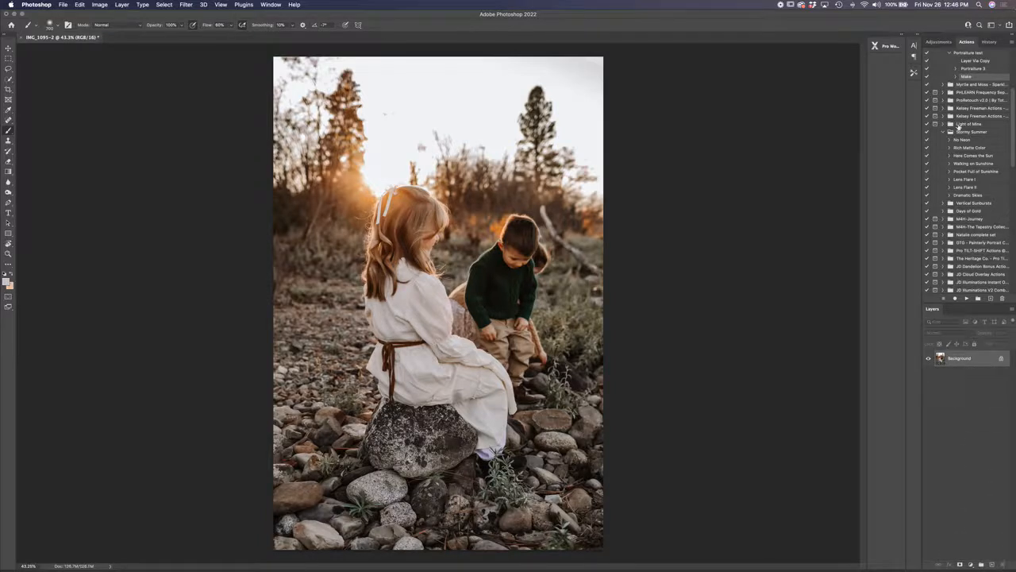
pyautogui.scroll(5, 958, 127)
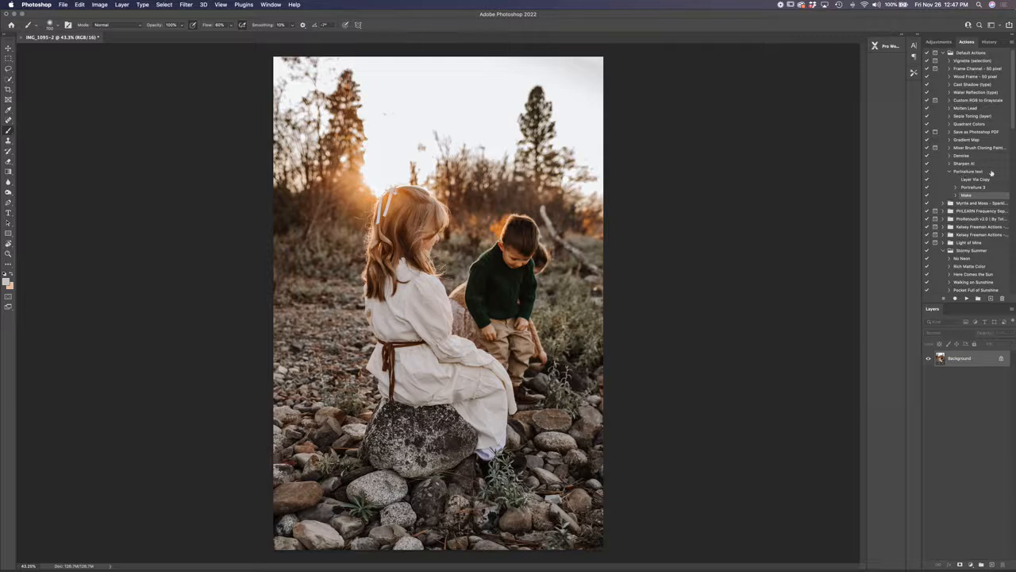
pyautogui.click(961, 173)
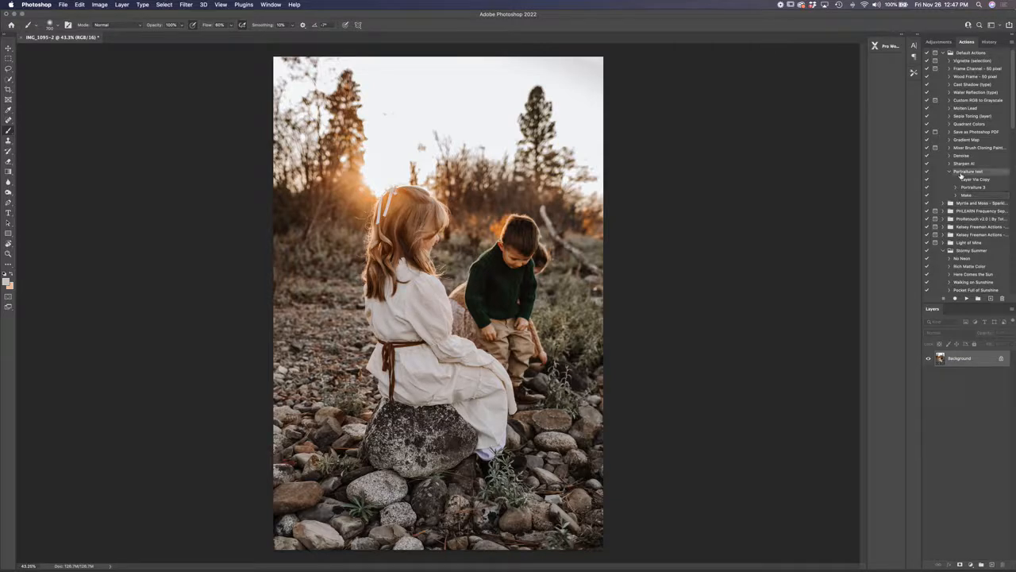
pyautogui.click(967, 300)
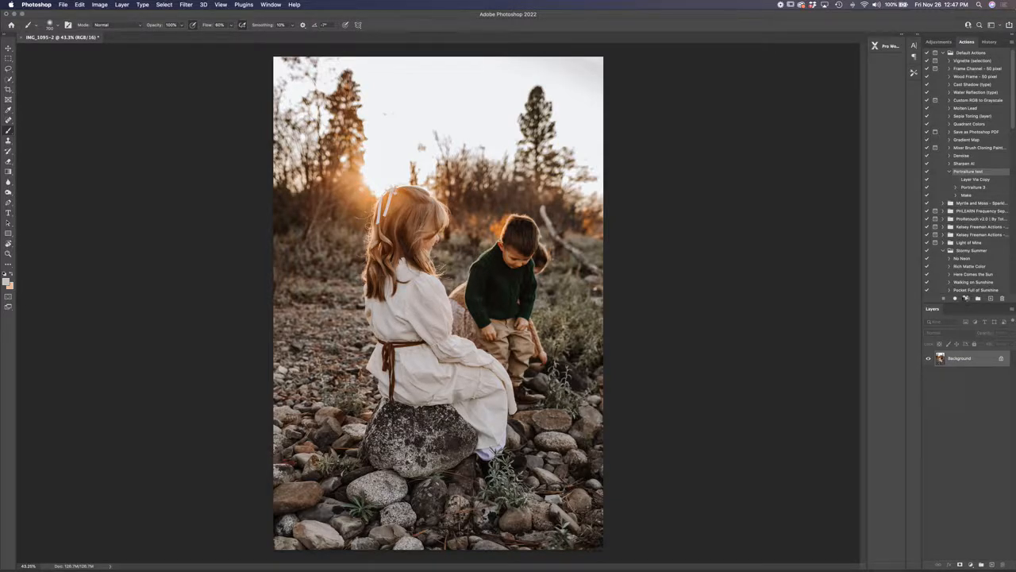